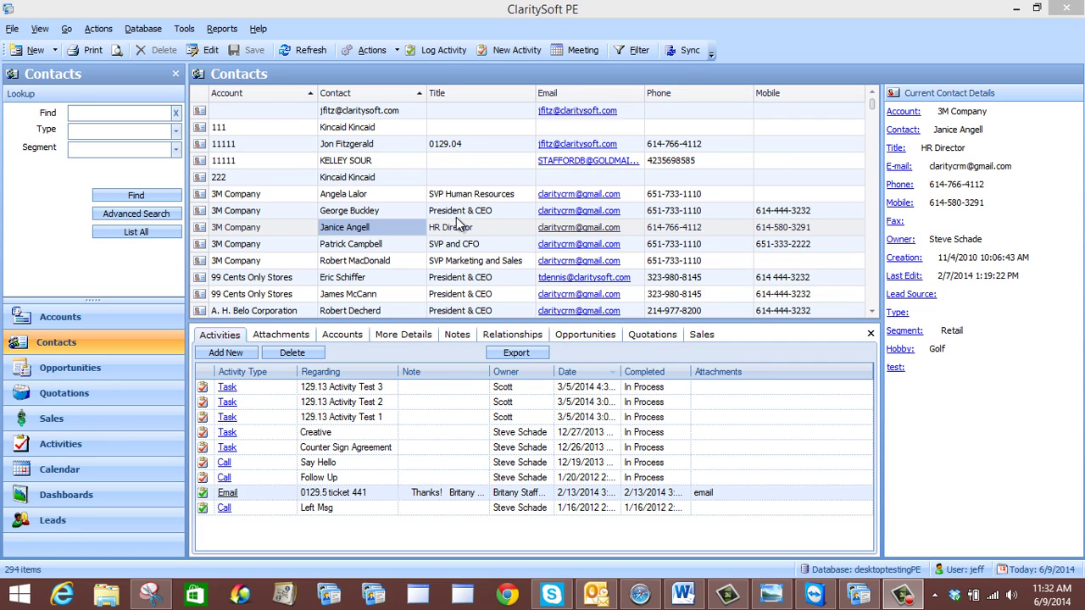
# Start an Excel export for the President & CEO contact of 3M Company.
pyautogui.click(361, 211)
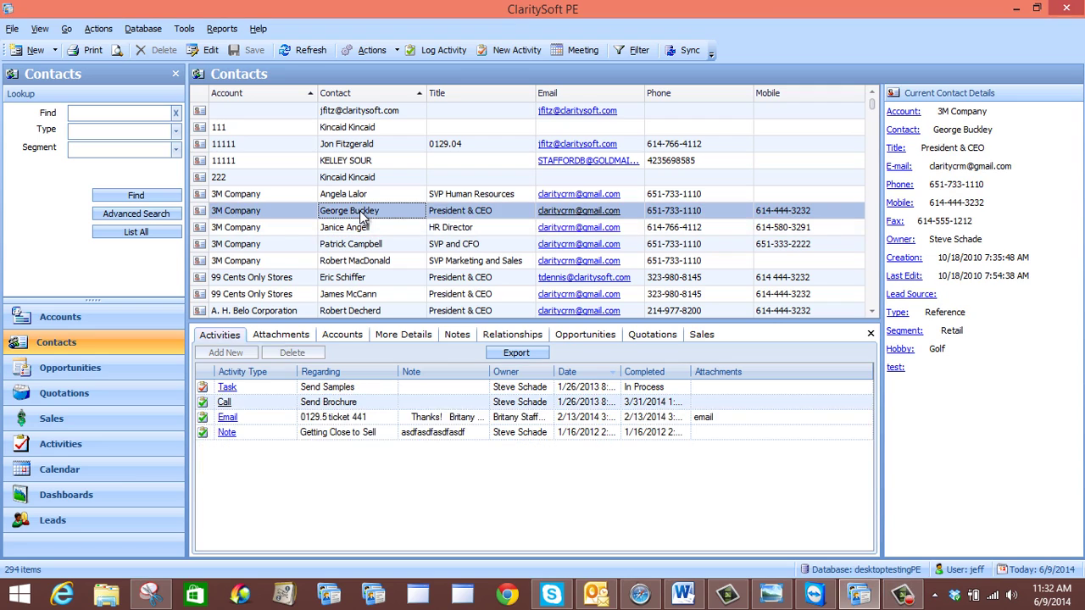
pyautogui.rightClick(361, 216)
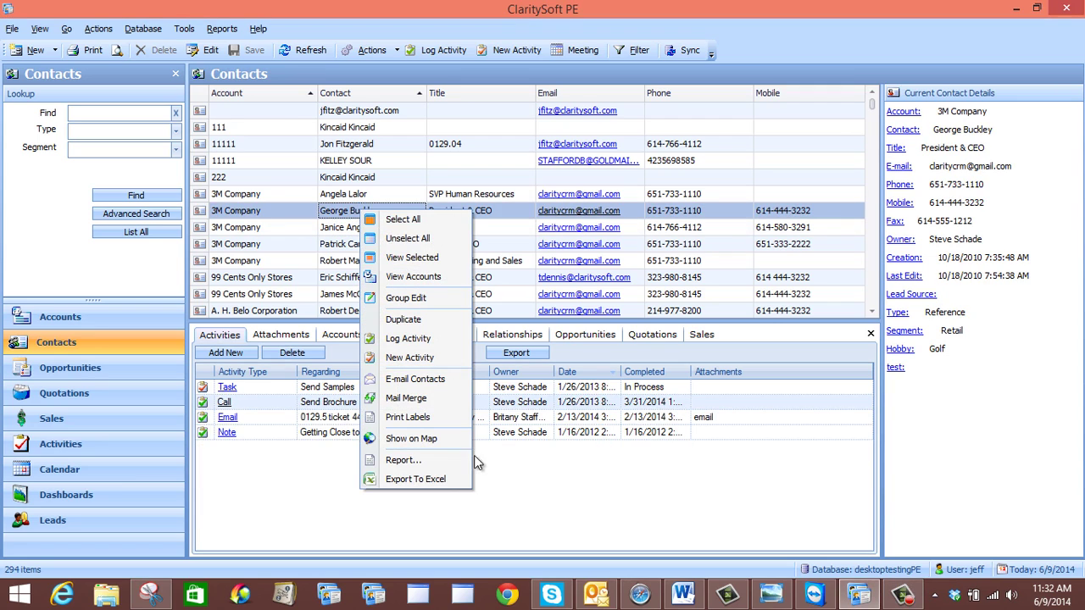
pyautogui.click(438, 481)
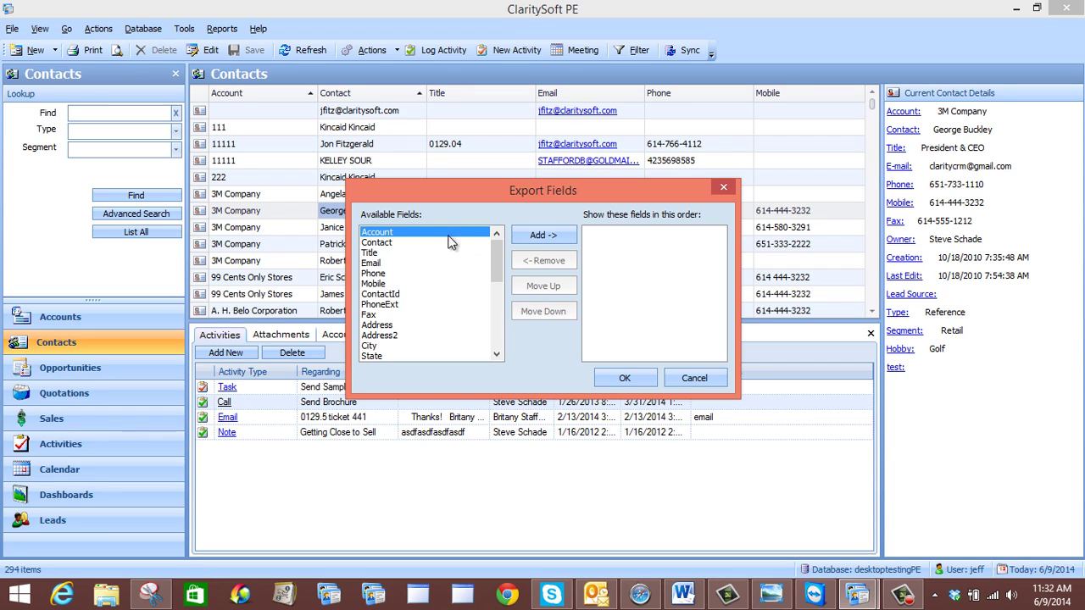
# Export the Account, Contact, Title, Email, Phone, Mobile, ContactId, PhoneExt, Fax and Address fields, in that order.
pyautogui.click(551, 236)
pyautogui.click(552, 236)
pyautogui.click(551, 237)
pyautogui.click(552, 237)
pyautogui.click(552, 237)
pyautogui.click(552, 237)
pyautogui.click(551, 236)
pyautogui.click(551, 236)
pyautogui.click(552, 236)
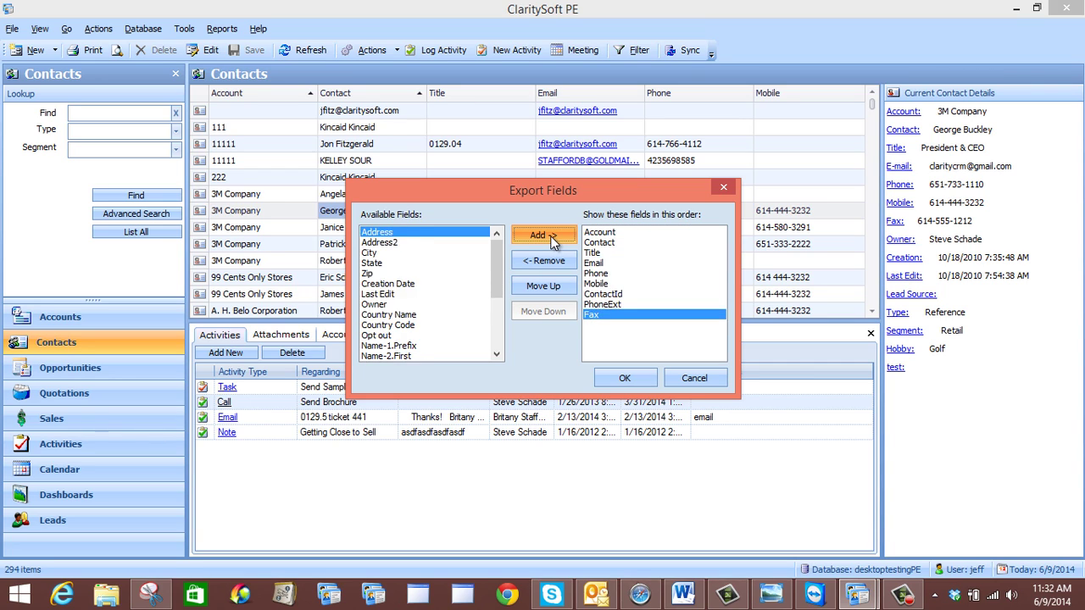
pyautogui.click(552, 236)
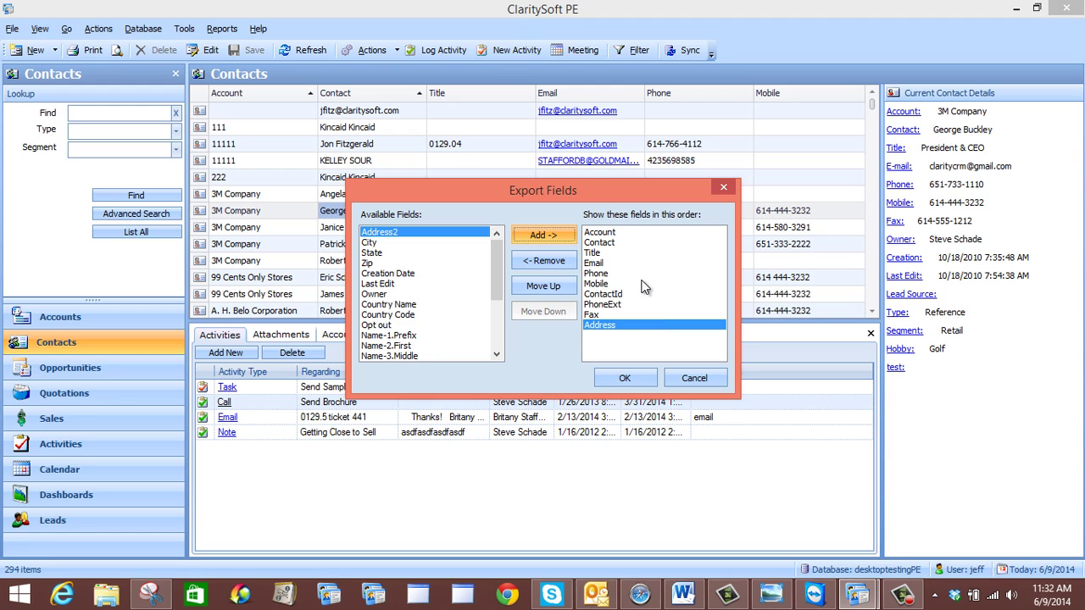
pyautogui.click(625, 378)
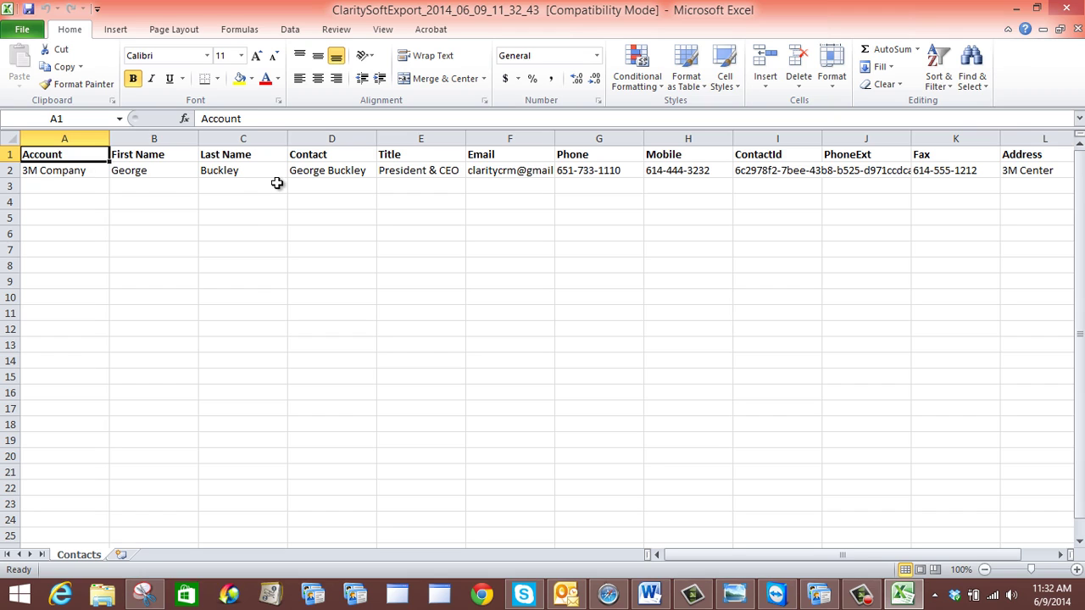
# Save the exported workbook to the Desktop under its suggested name as an Excel 97-2003 Workbook and close Excel.
pyautogui.click(25, 32)
pyautogui.click(58, 77)
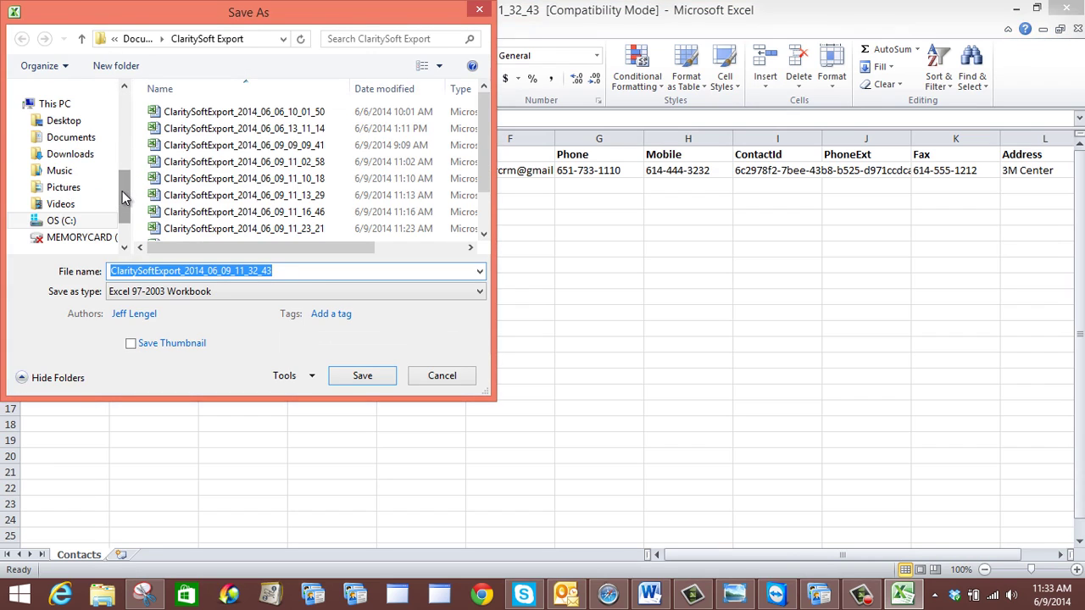
pyautogui.click(66, 120)
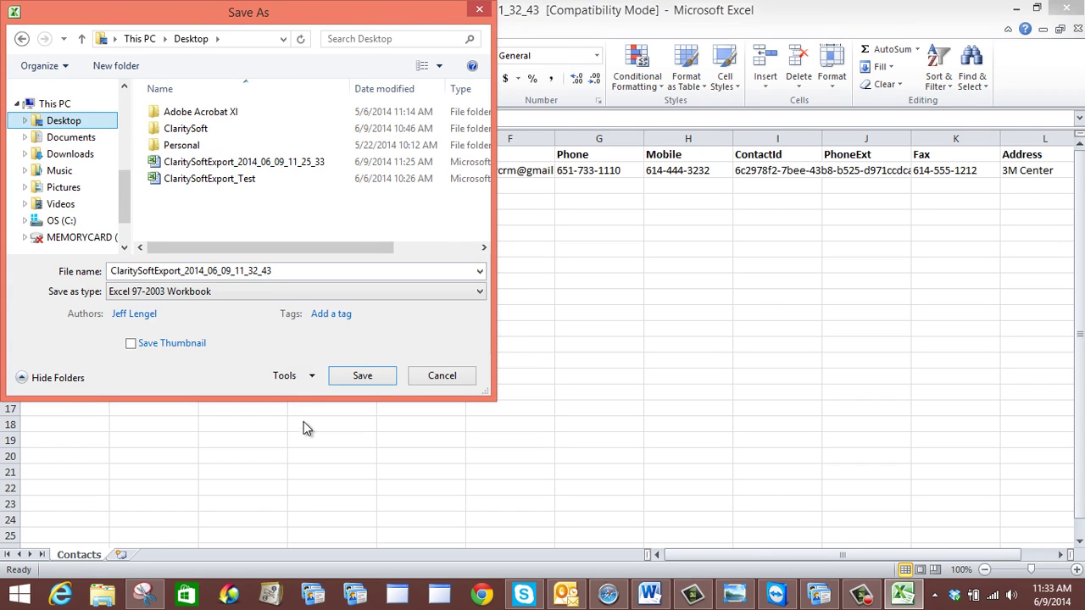
pyautogui.click(356, 375)
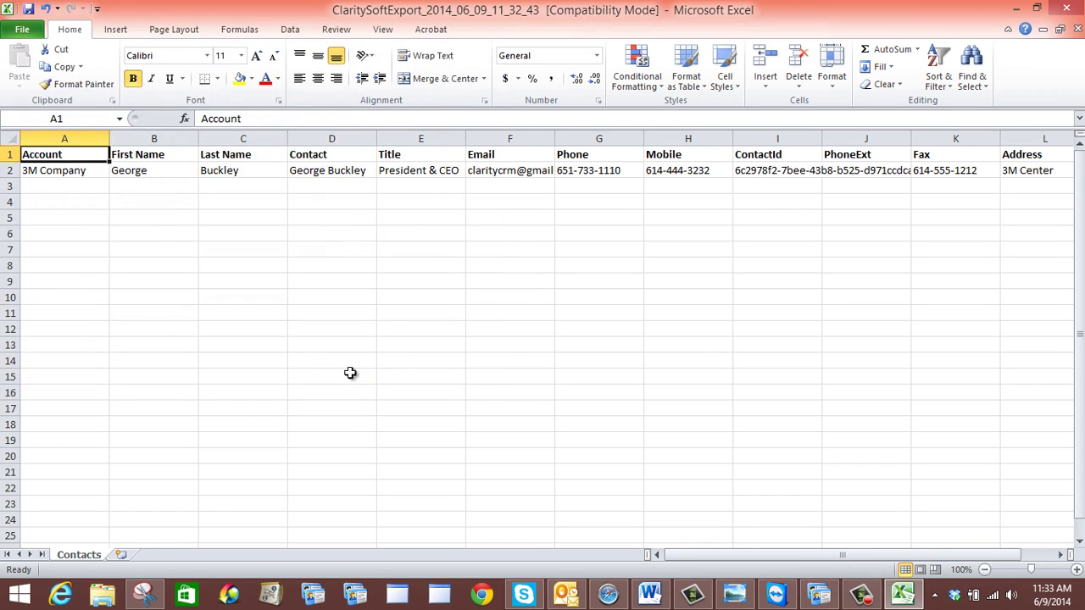
pyautogui.click(1066, 9)
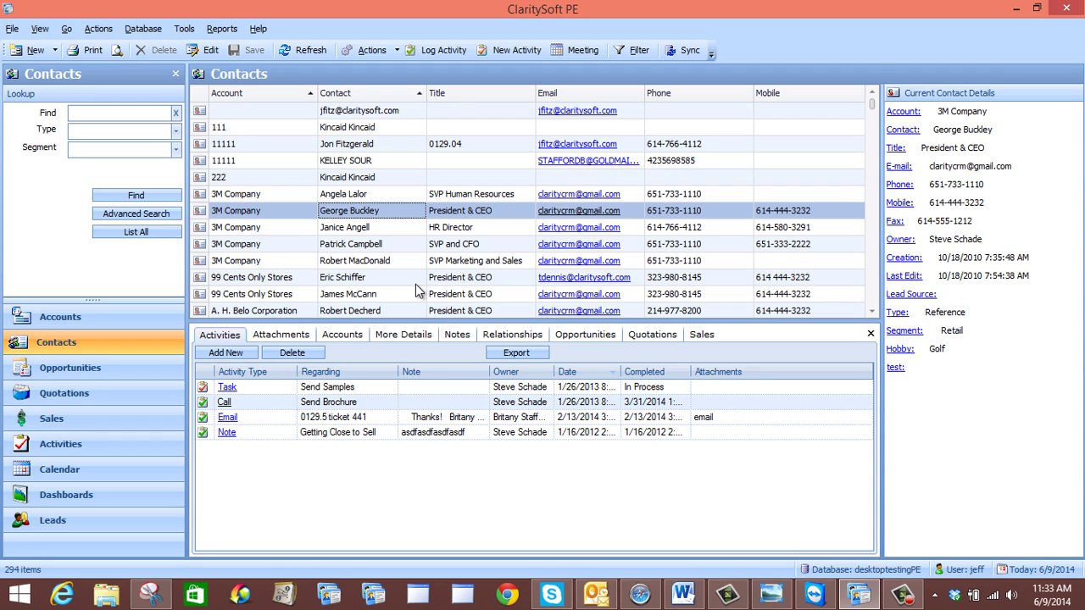
# Generate the Contact Report by State for the selected 3M Company contact in Excel, and close the report.
pyautogui.rightClick(348, 209)
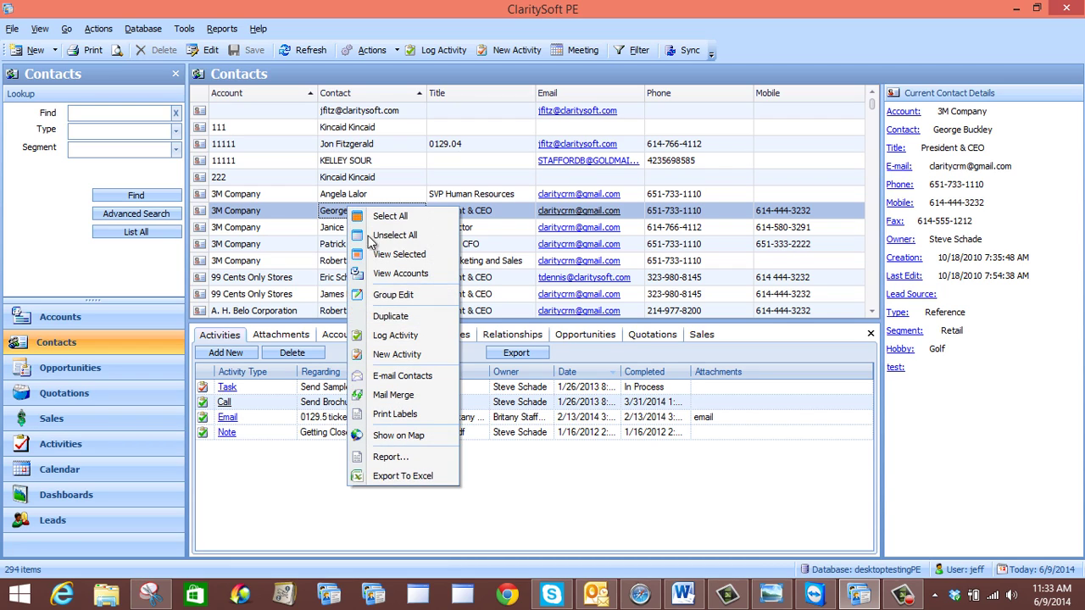
pyautogui.click(380, 457)
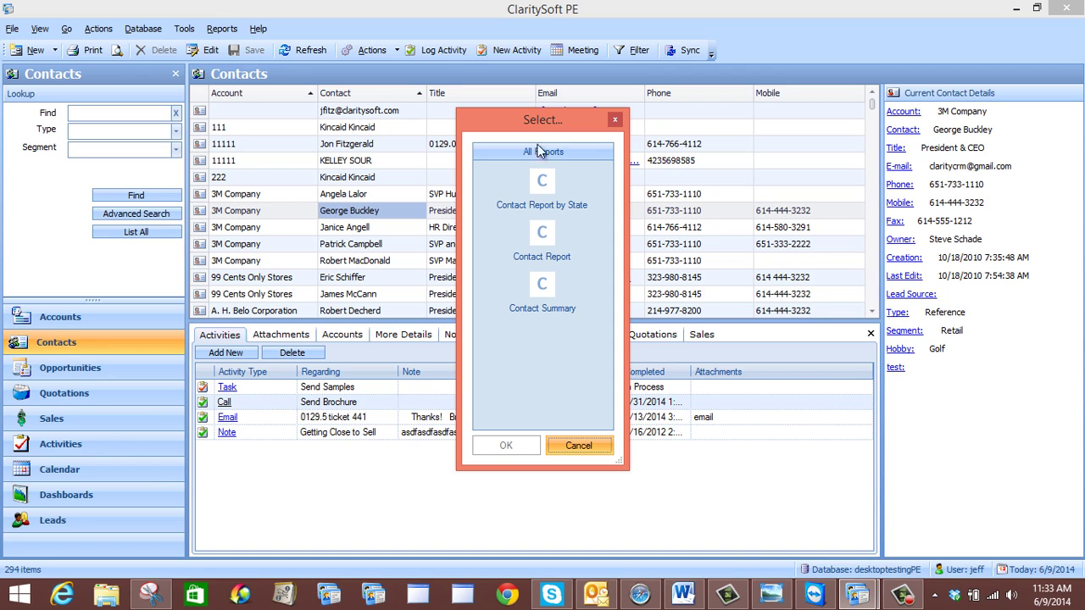
pyautogui.click(546, 194)
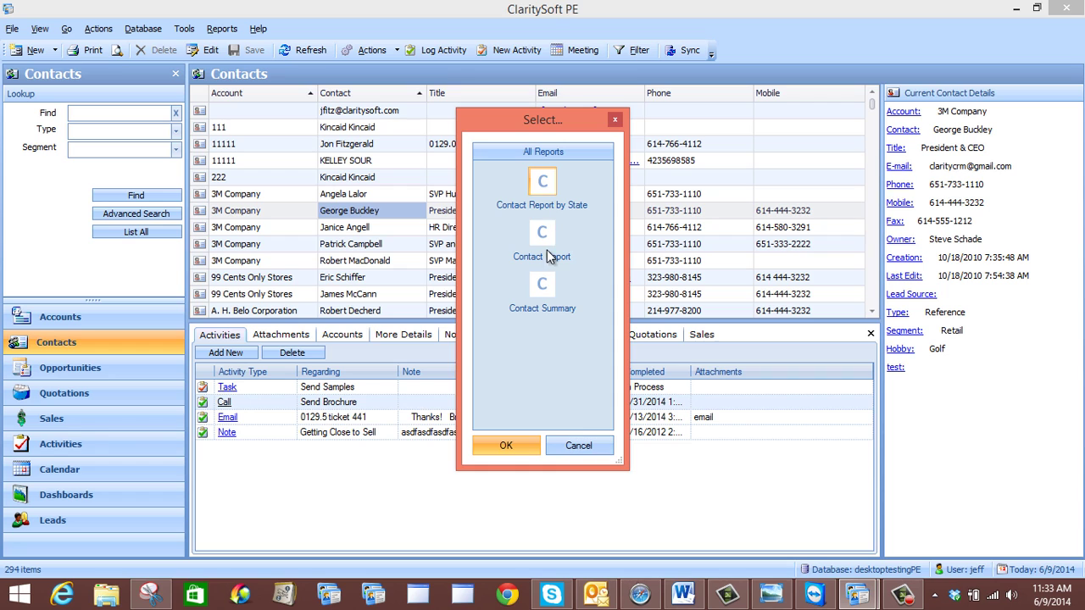
pyautogui.click(505, 446)
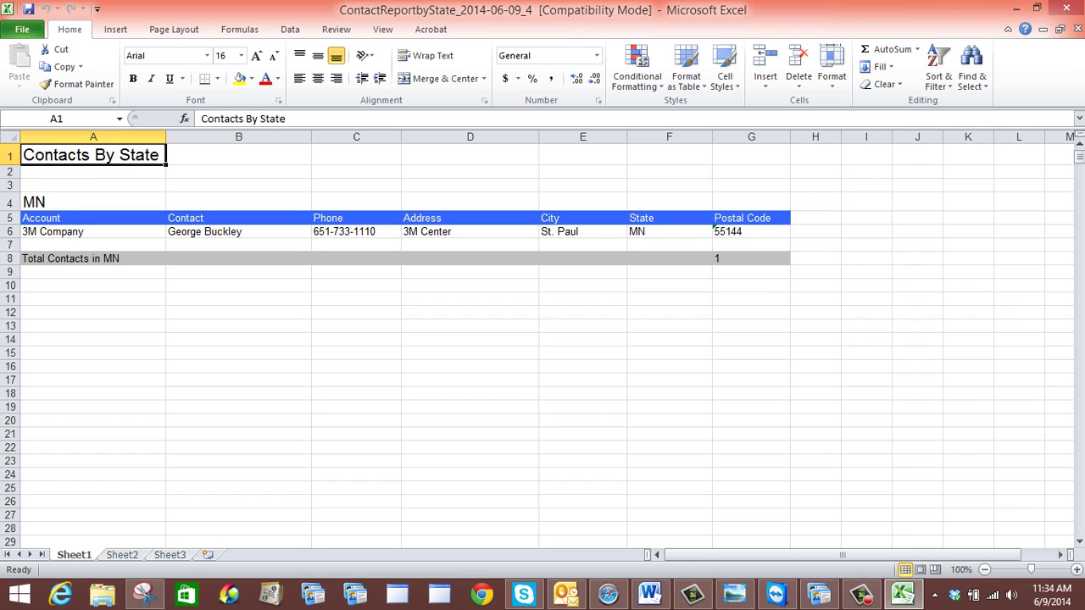
pyautogui.click(1065, 15)
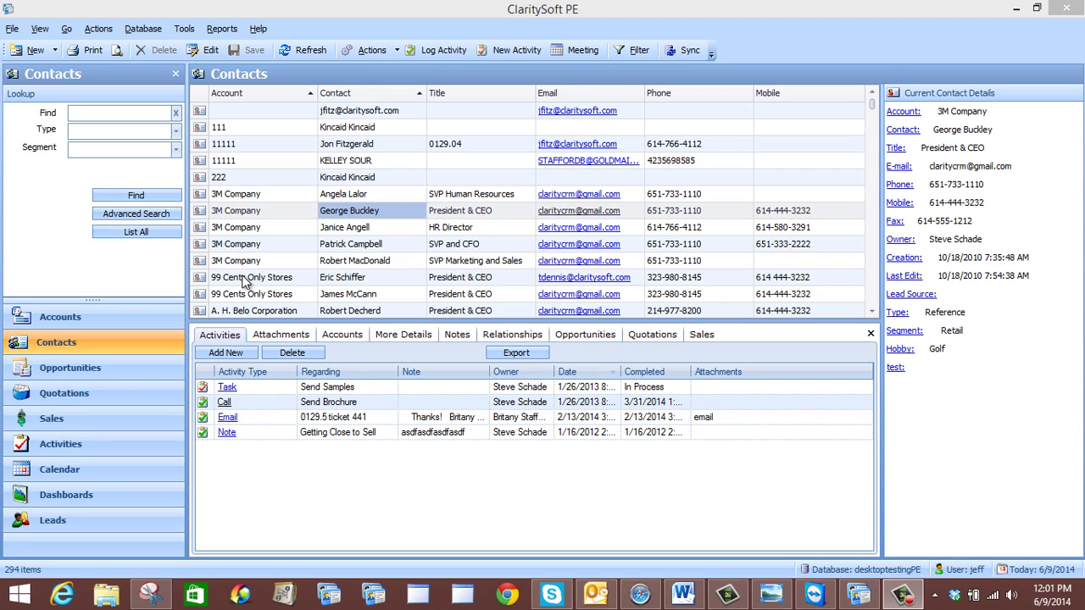
# Set up an MS Excel Workbook import from the Desktop file ClaritySoftExport_Test in the Import Wizard, with Import Sales left off.
pyautogui.click(185, 28)
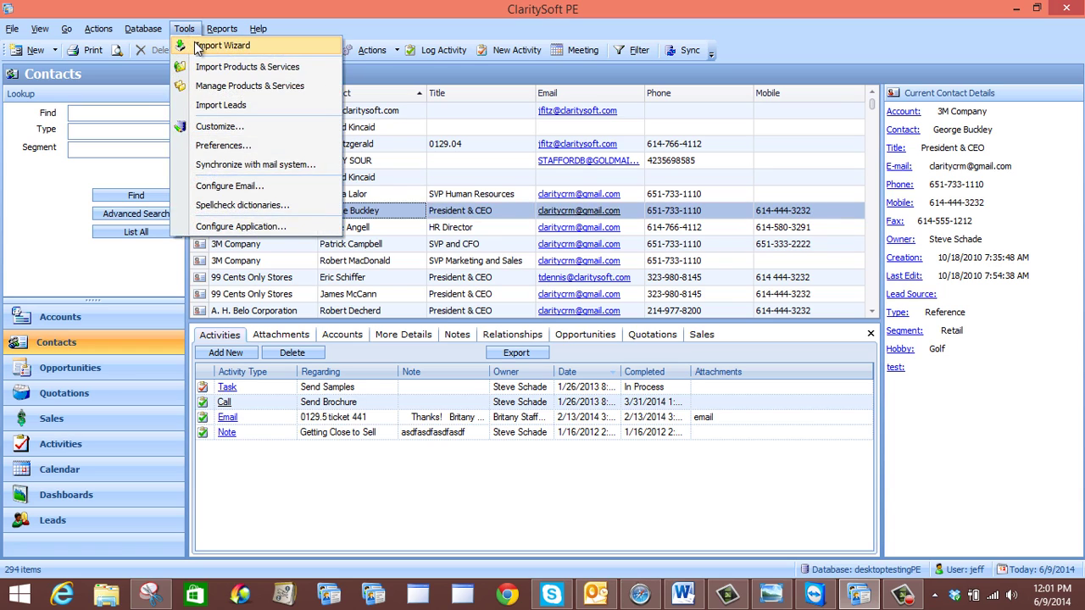
pyautogui.click(197, 47)
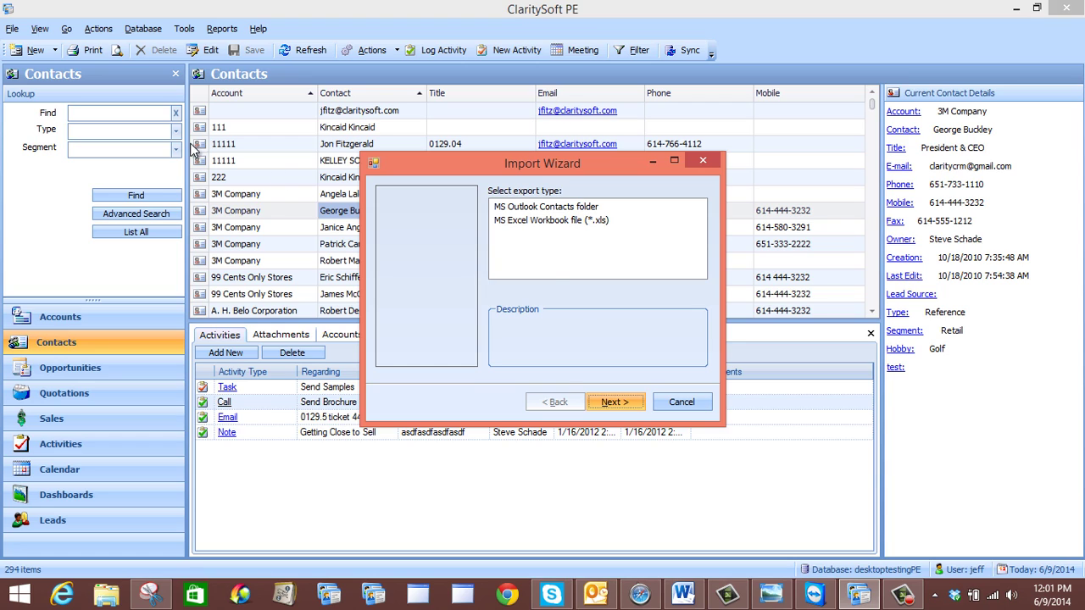
pyautogui.click(542, 222)
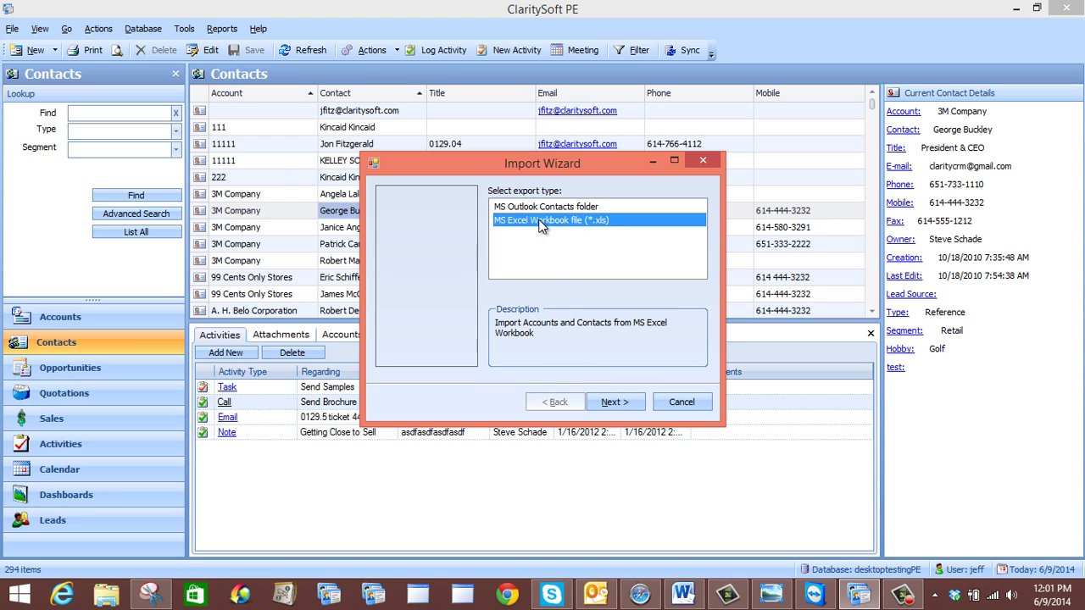
pyautogui.click(607, 403)
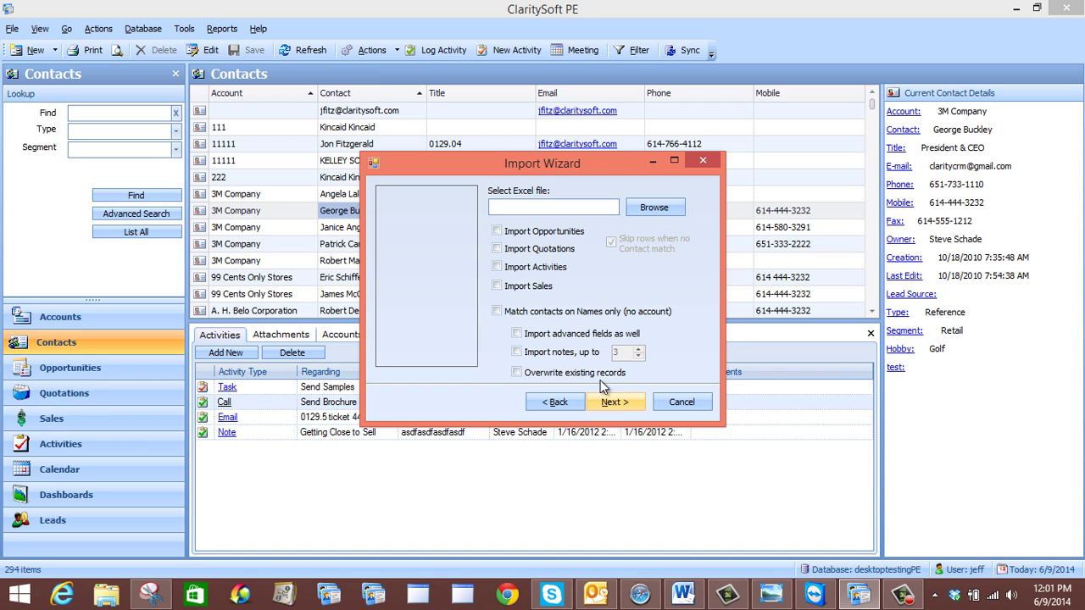
pyautogui.click(651, 210)
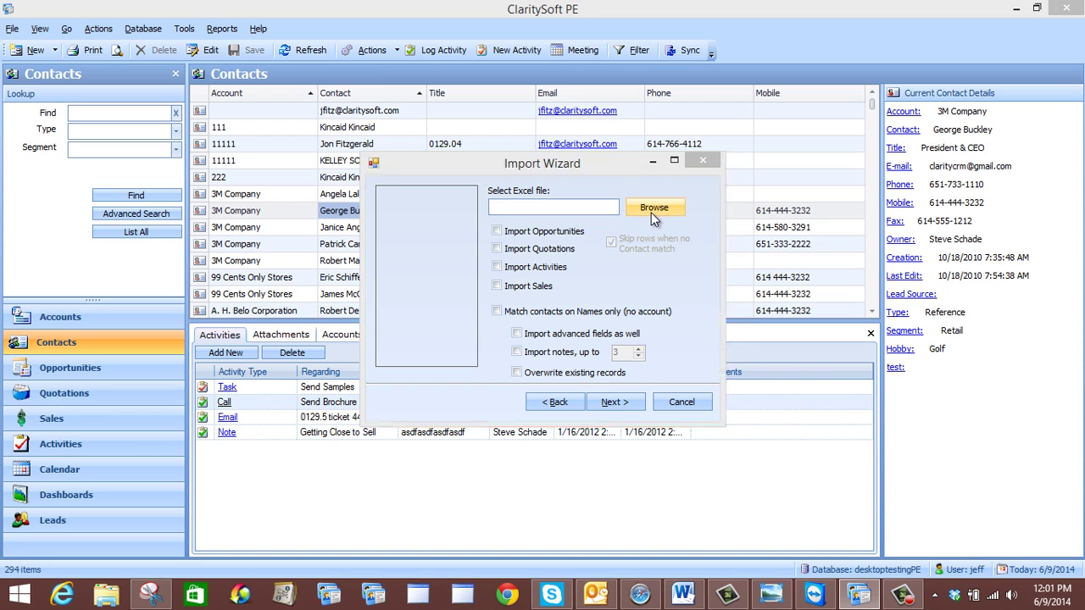
pyautogui.click(565, 371)
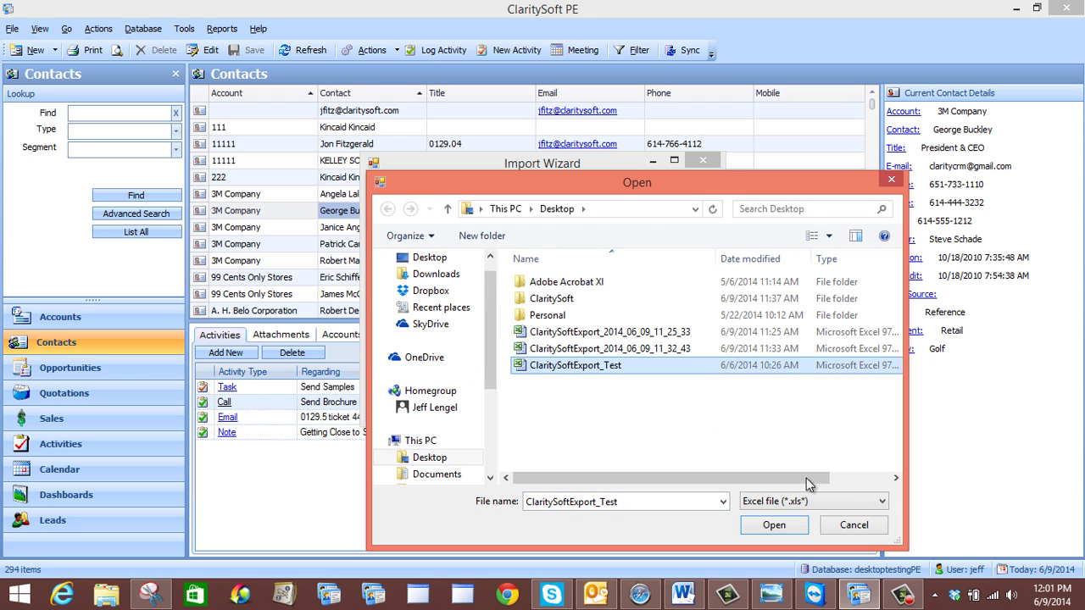
pyautogui.click(780, 529)
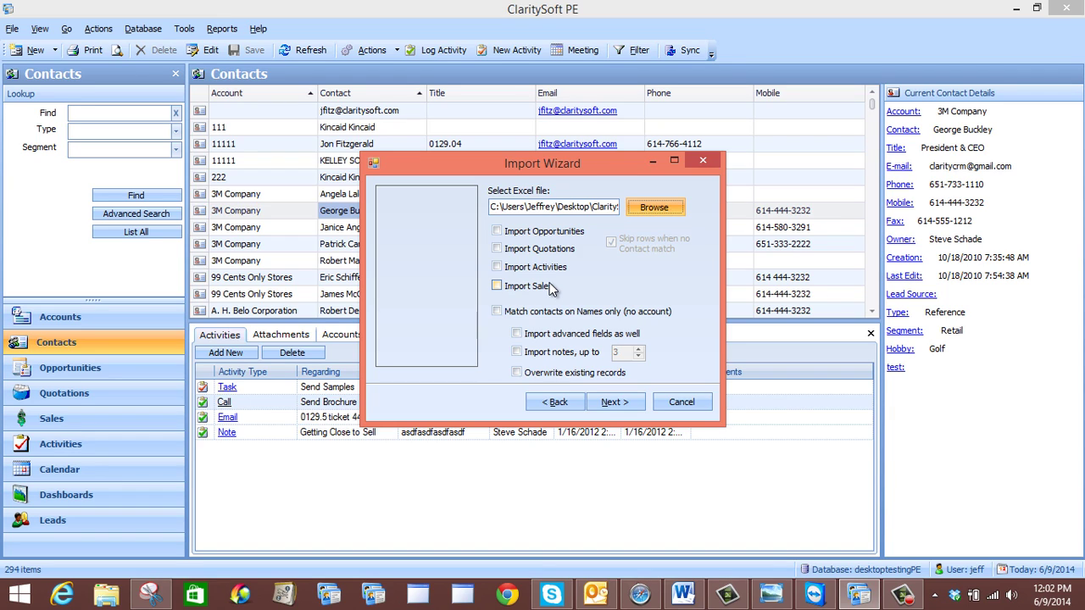
pyautogui.click(498, 288)
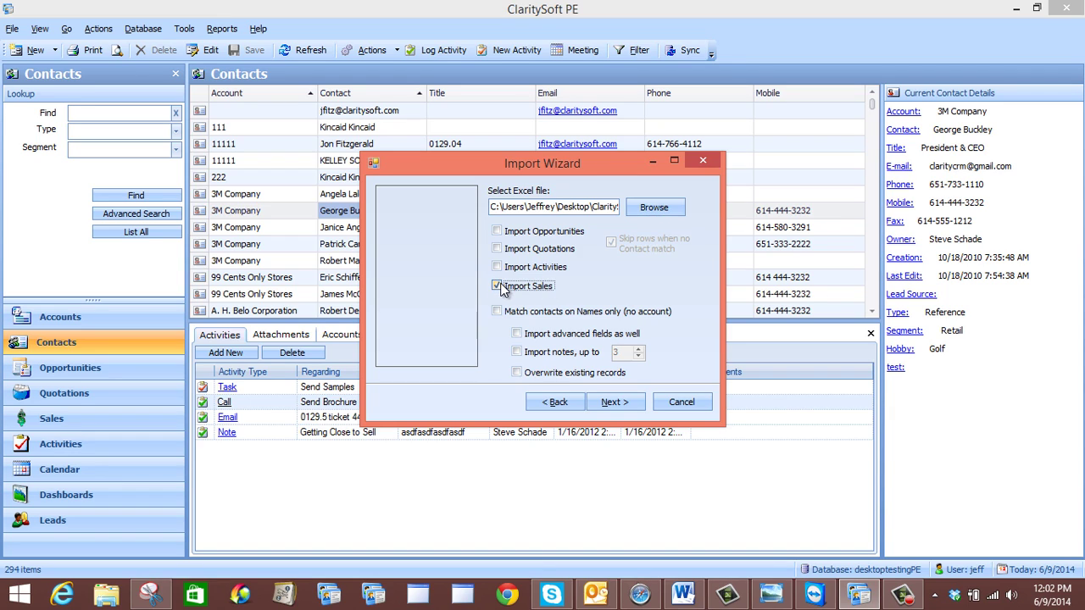
pyautogui.click(496, 285)
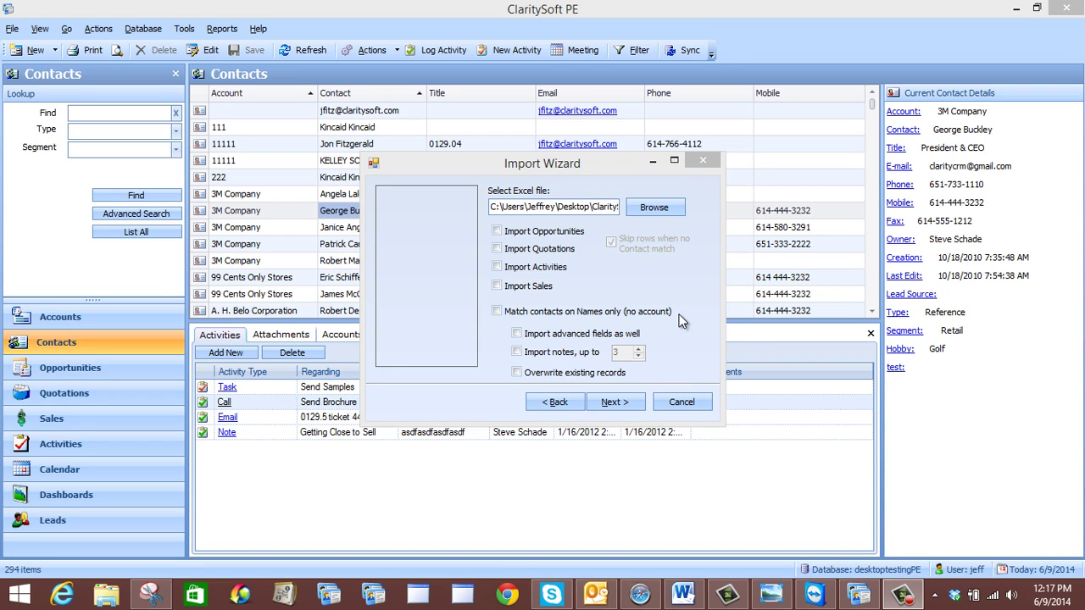
pyautogui.click(612, 404)
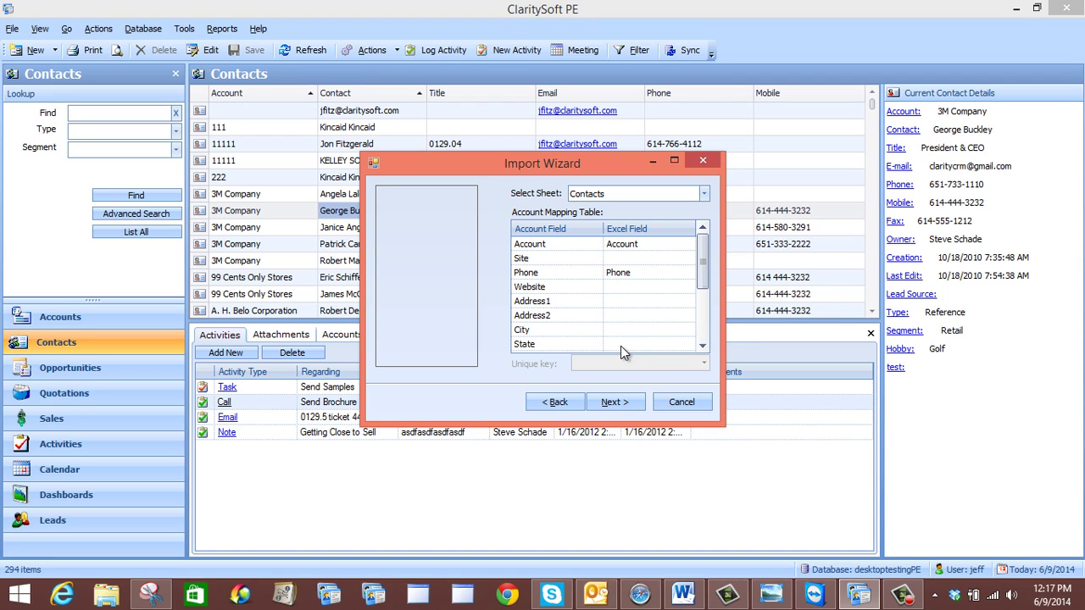
# Choose the Contacts sheet and map the Address1 account field to the Excel field Address.
pyautogui.click(656, 191)
pyautogui.click(641, 225)
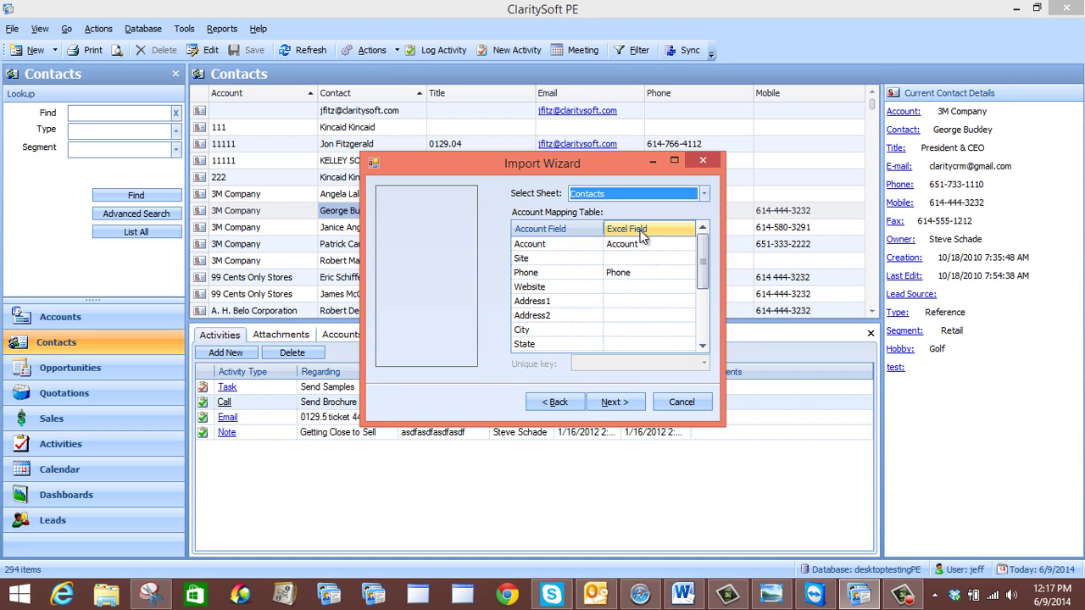
pyautogui.click(635, 303)
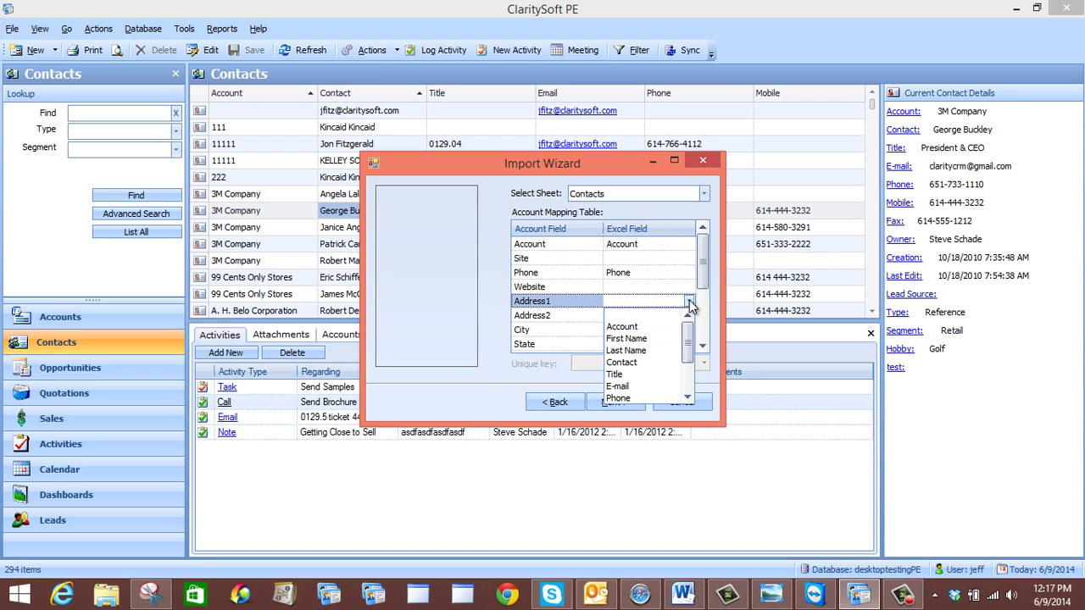
pyautogui.moveTo(687, 349); pyautogui.dragTo(685, 387)
pyautogui.click(644, 385)
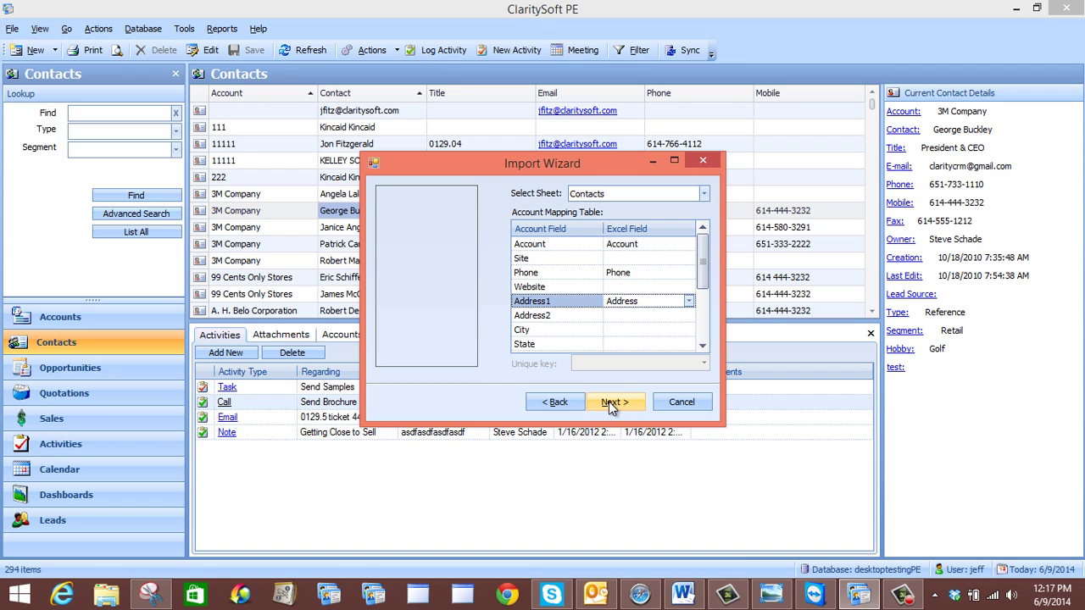
pyautogui.click(608, 400)
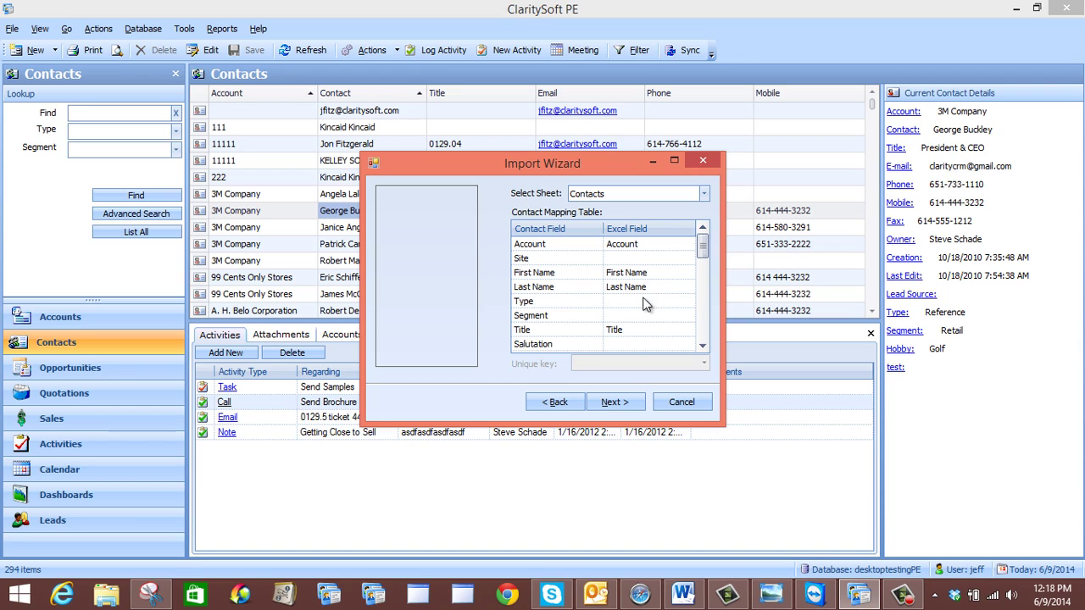
# Accept the contact field mapping, run the account and contact import, and save the import results.
pyautogui.click(606, 407)
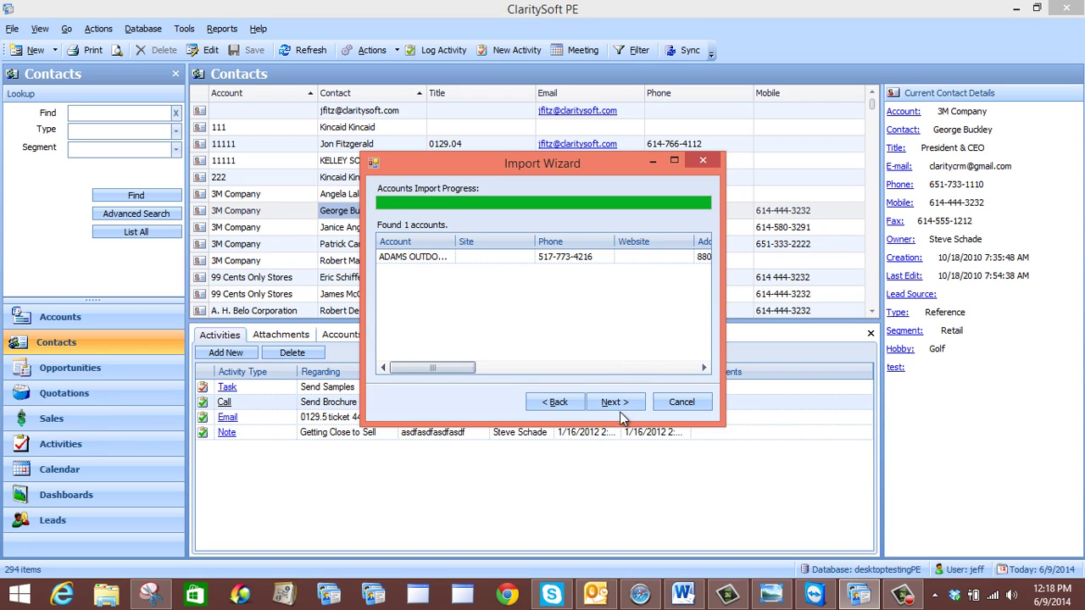
pyautogui.click(620, 406)
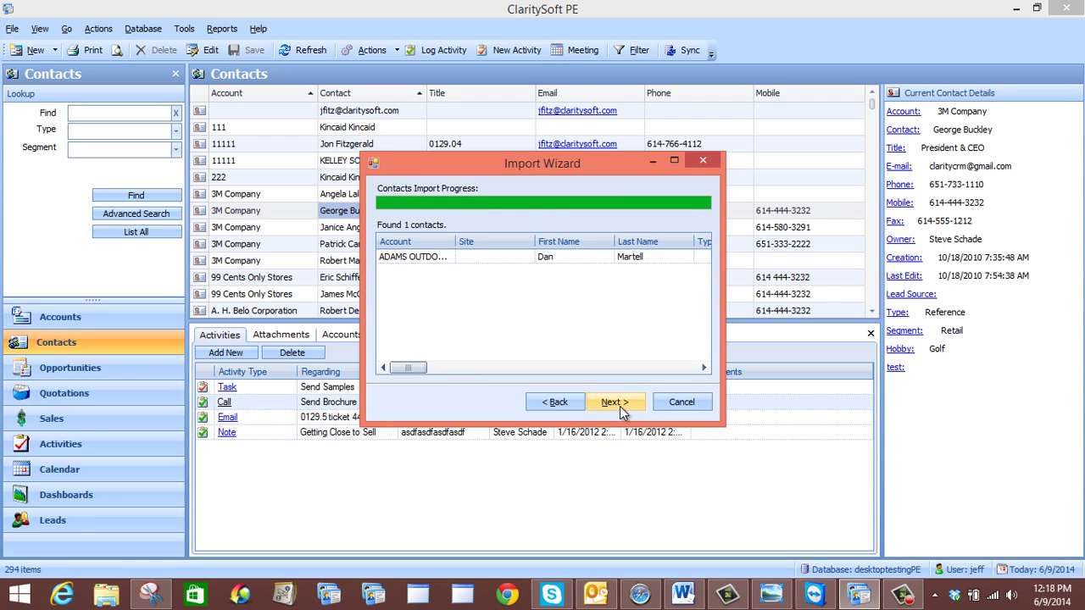
pyautogui.click(619, 406)
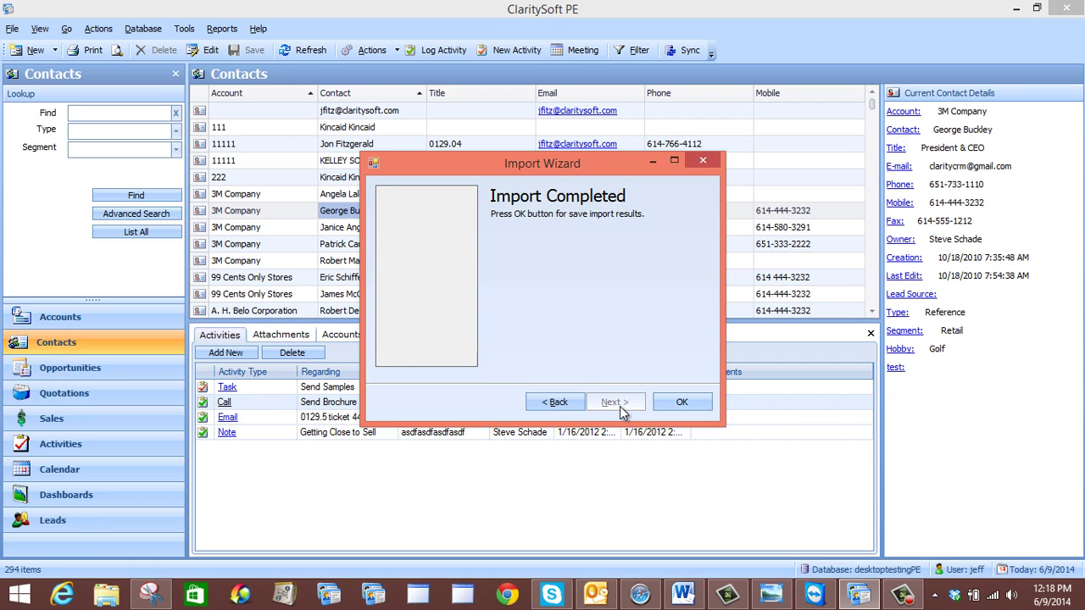
pyautogui.click(682, 404)
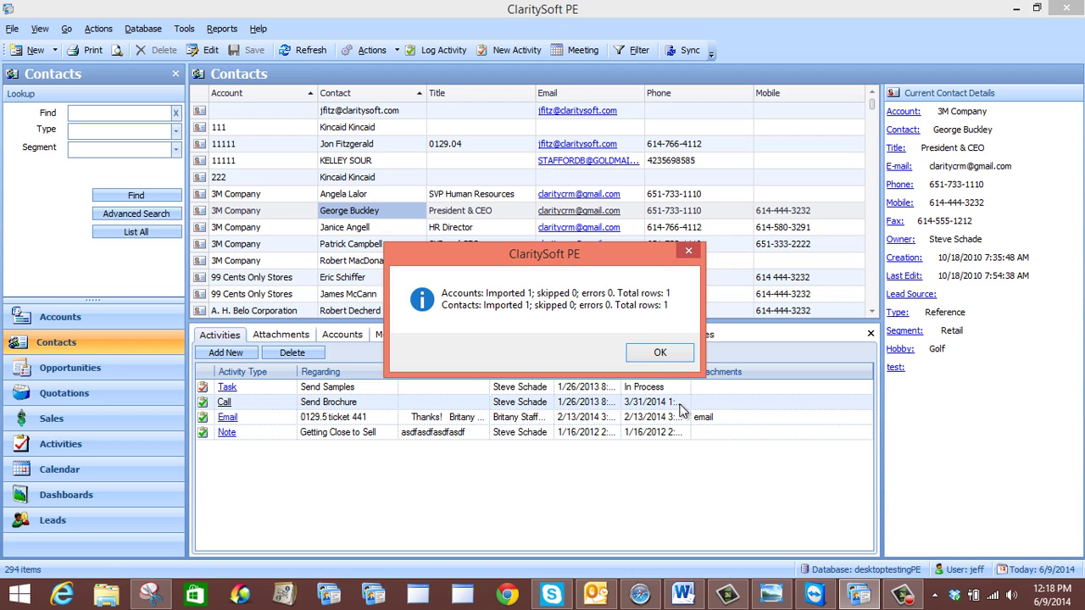
pyautogui.click(653, 352)
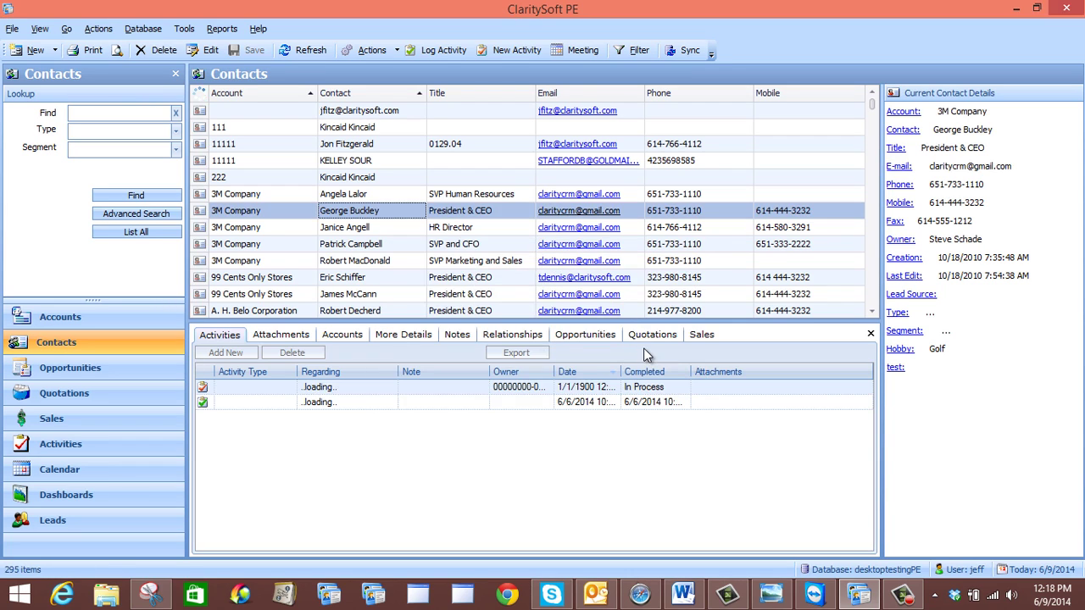